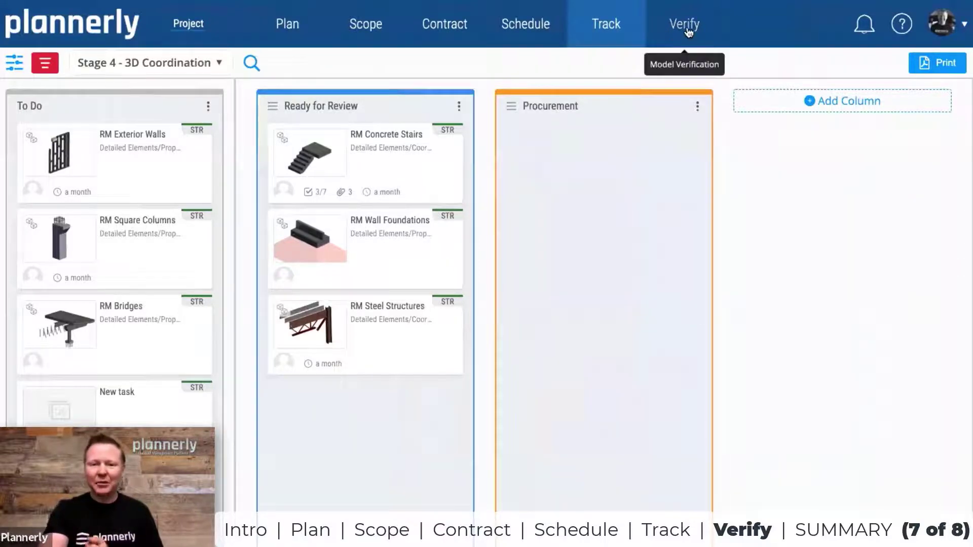
Step: Open the Stage 4 - 3D Coordination Verify page and review the accepted model file types
click(687, 32)
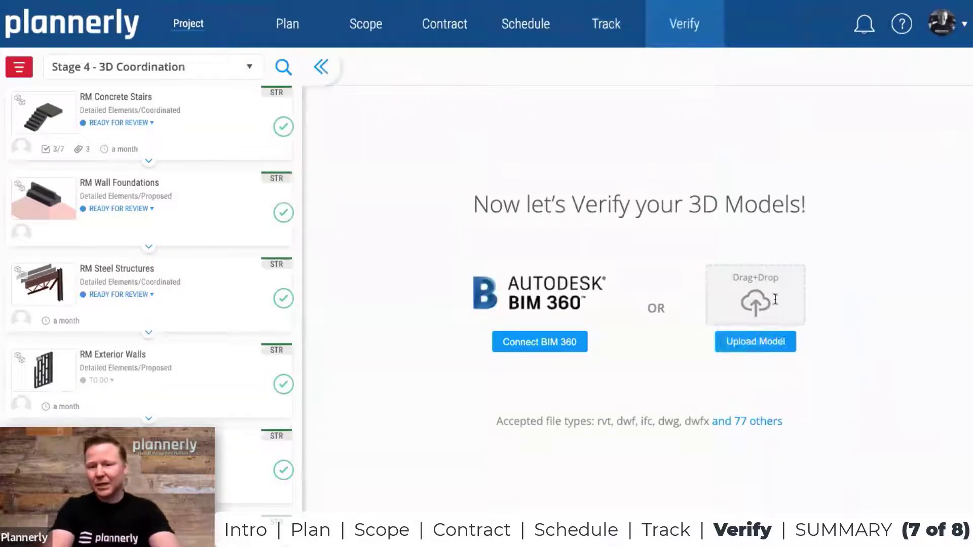
mouse_move(746, 421)
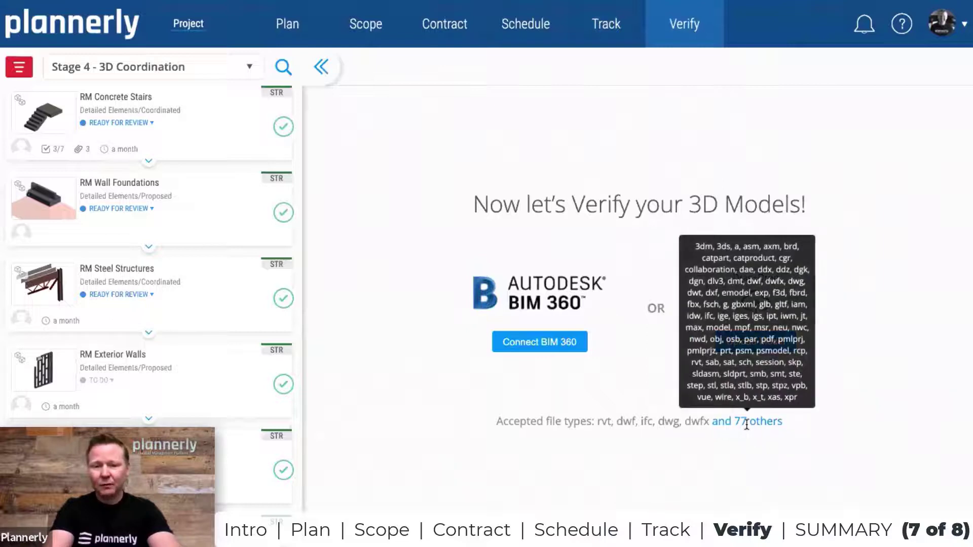
Step: Connect BIM 360 by signing in with the account's email and password and allowing Plannerly access
click(536, 340)
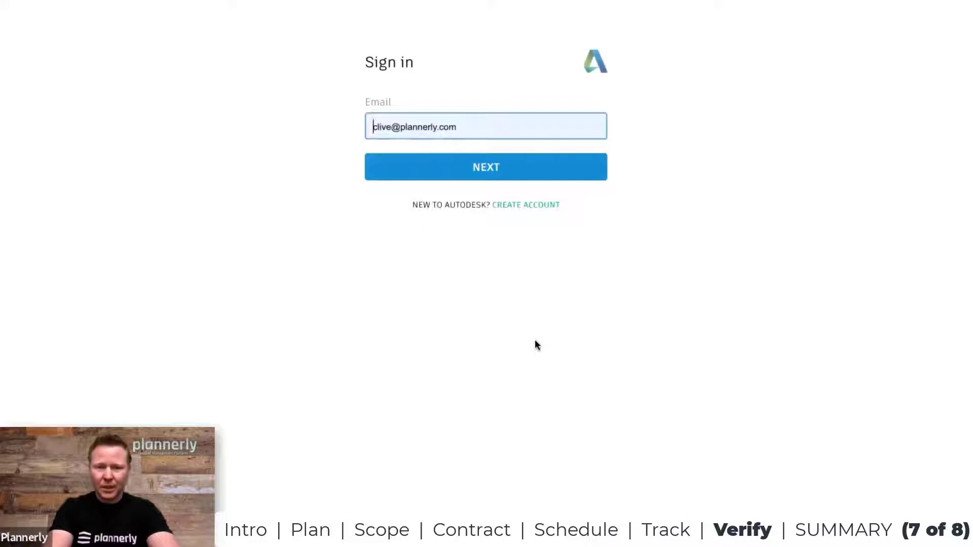
click(472, 163)
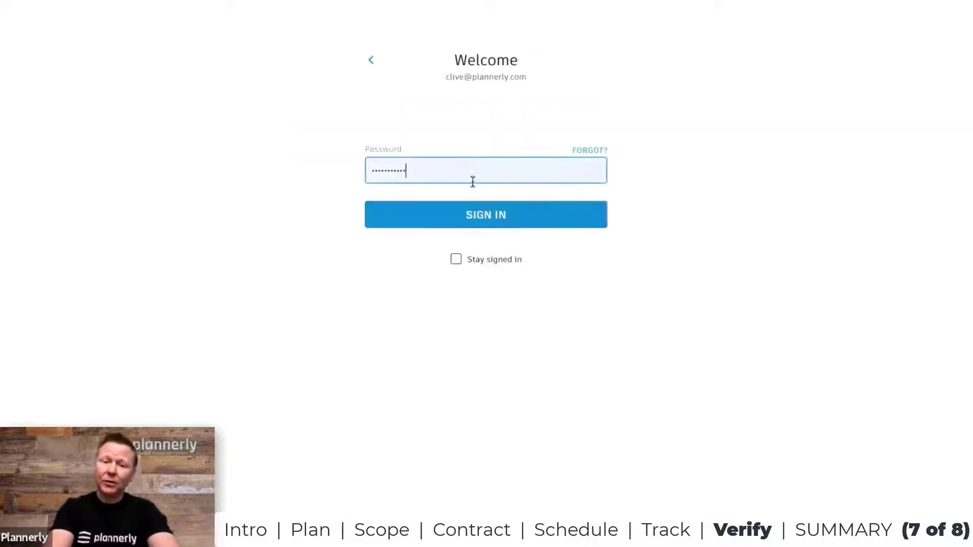
click(479, 209)
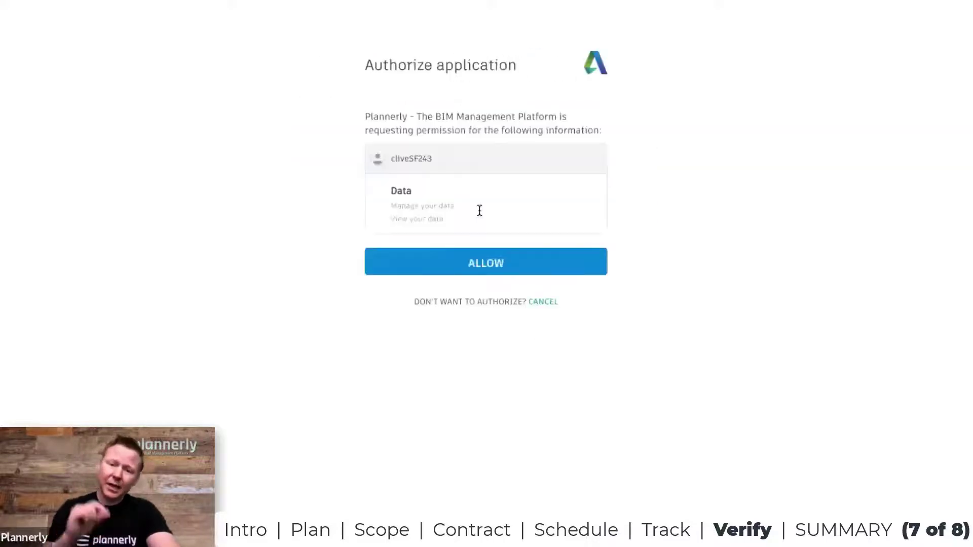
click(480, 258)
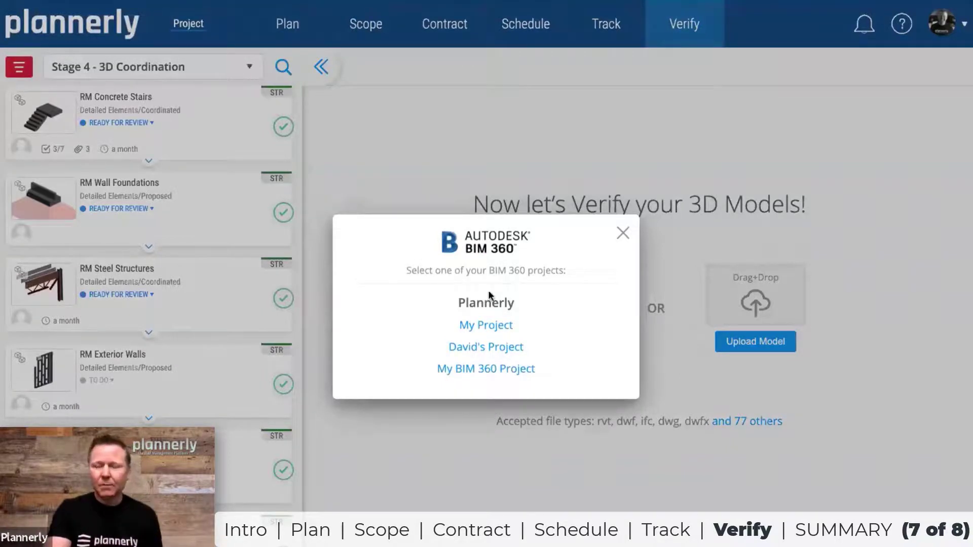
Step: In My BIM 360 Project, tick Plannerly-STR.rvt under Project Files > 3. Designs
click(477, 347)
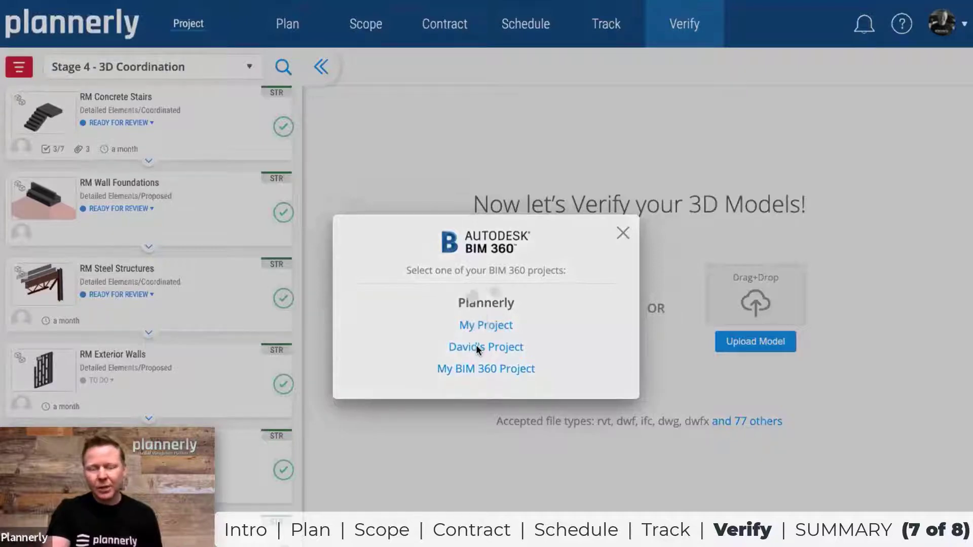
click(354, 238)
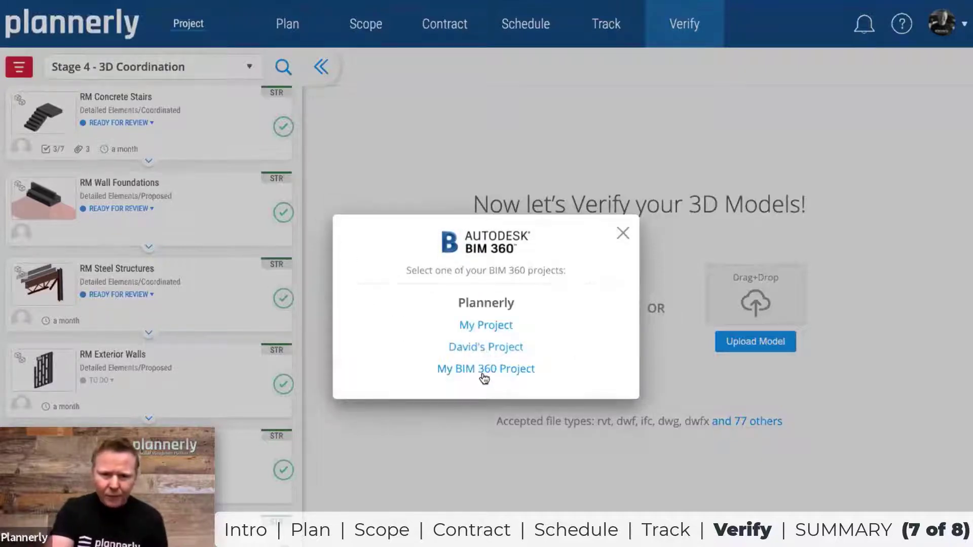
click(482, 371)
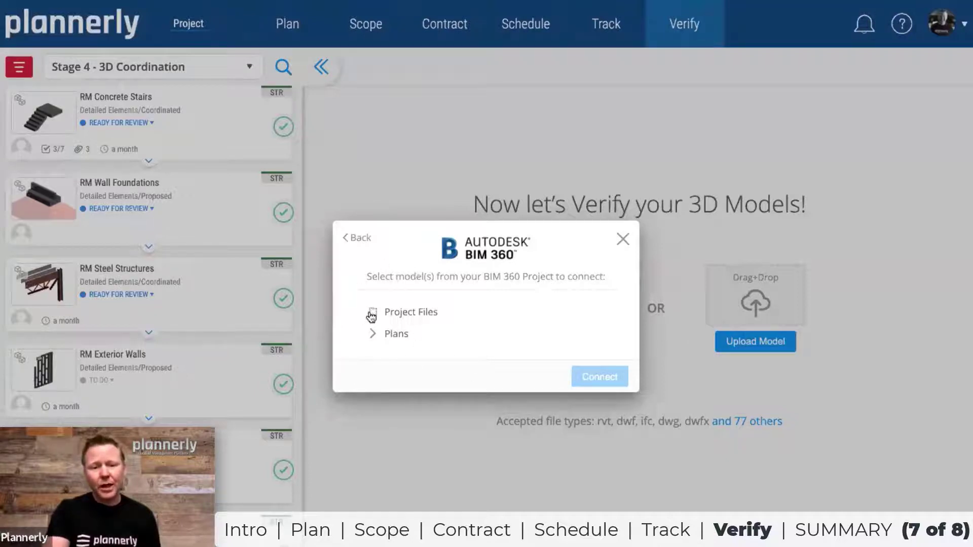
click(382, 324)
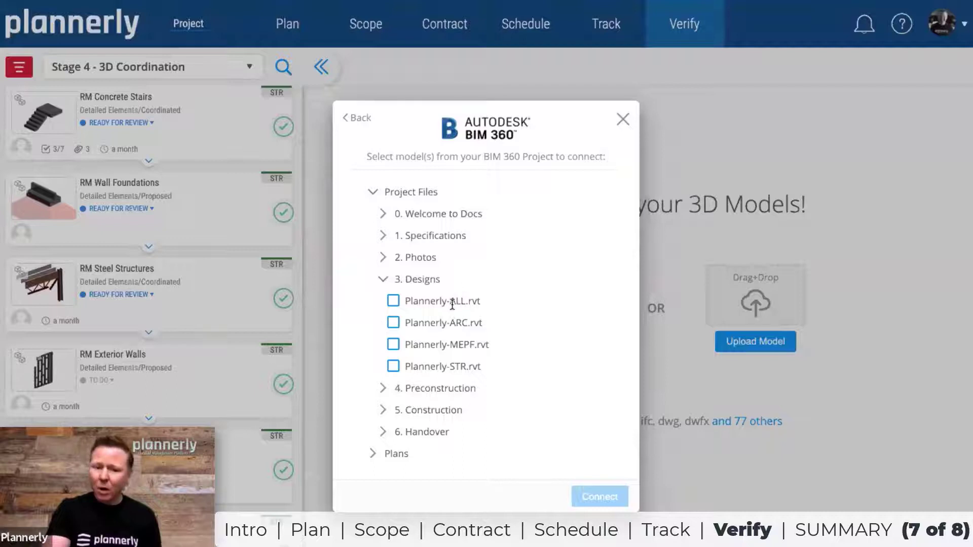
click(394, 366)
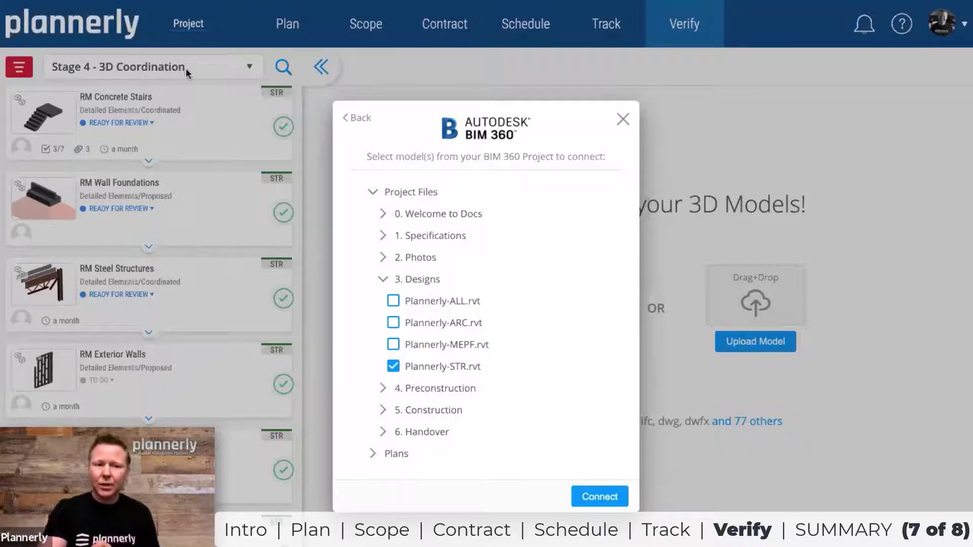
Step: Connect Plannerly-STR.rvt and isolate its stairs, structural columns, foundations and walls in the Tree
click(599, 497)
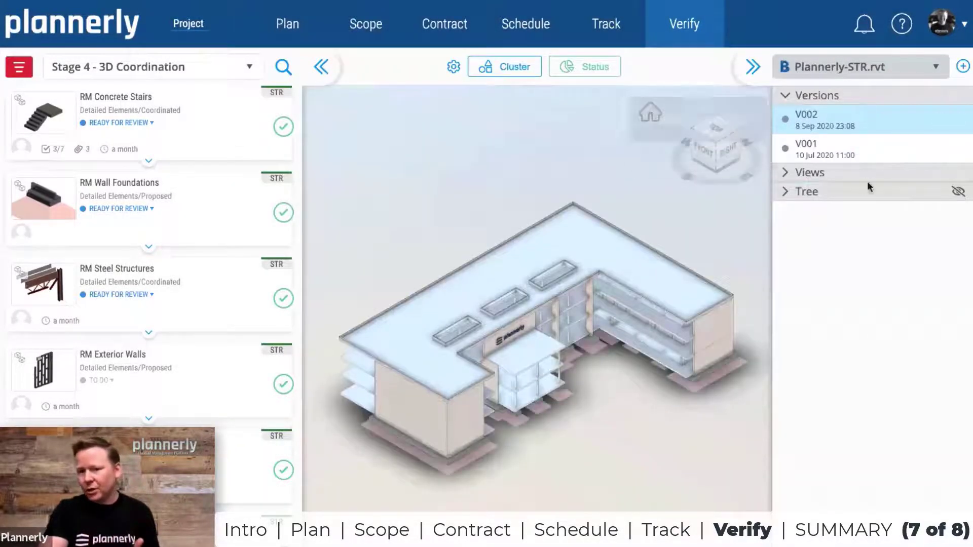
click(788, 198)
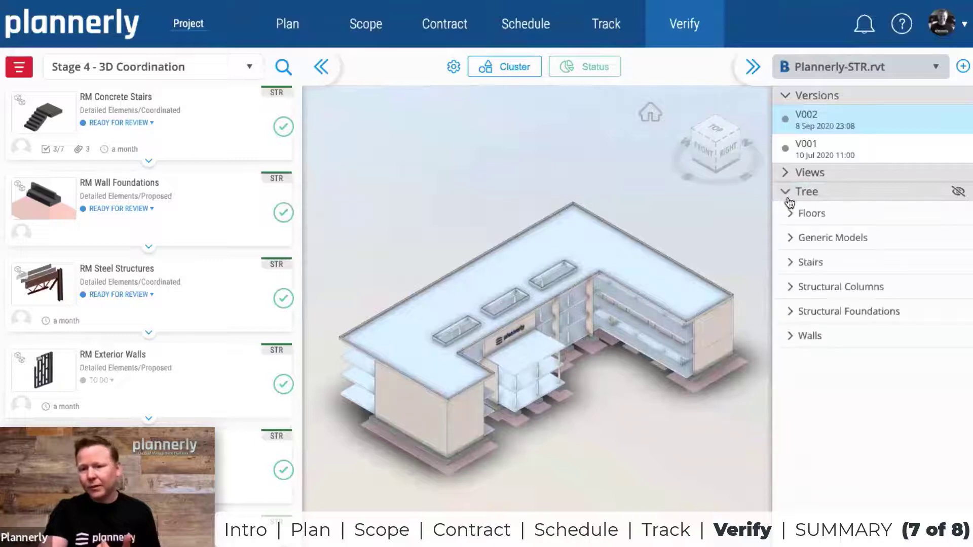
click(832, 262)
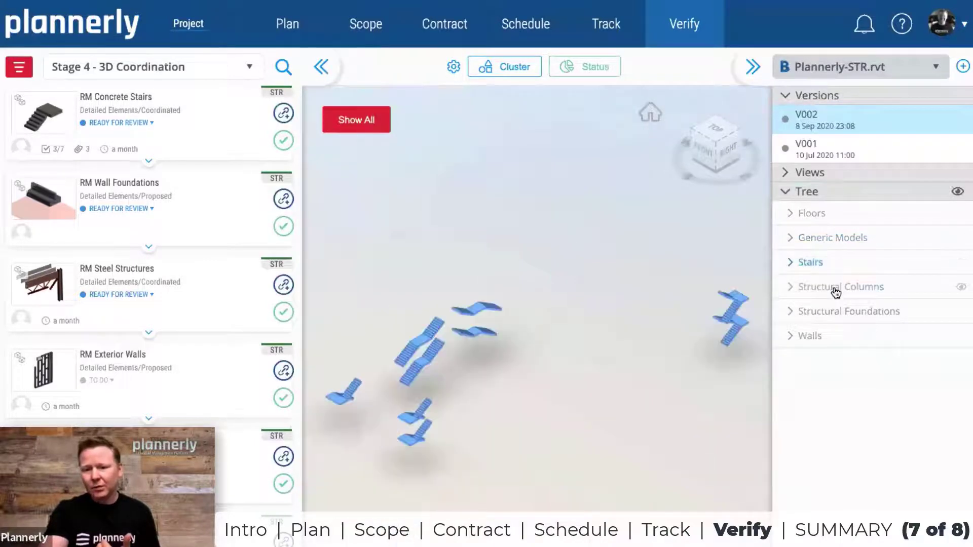
click(836, 289)
click(833, 314)
click(830, 336)
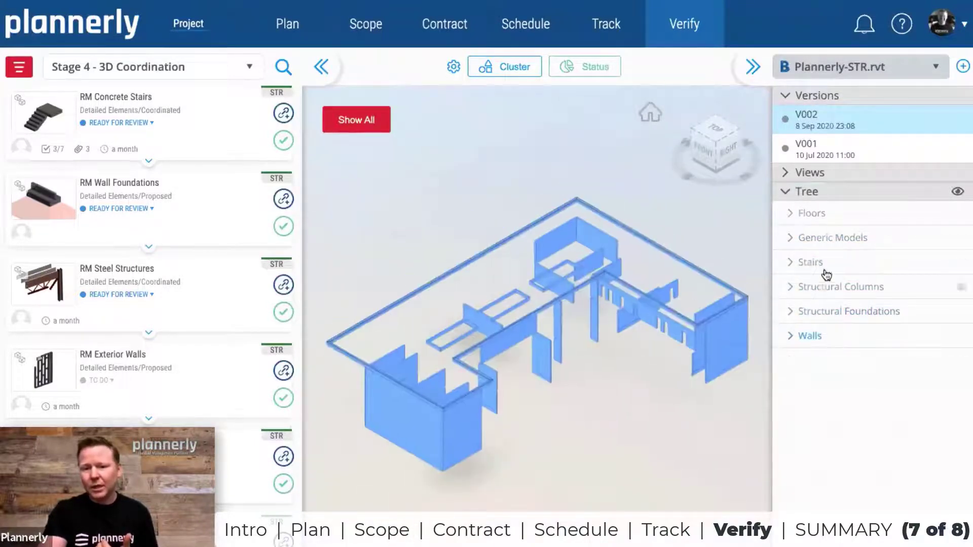
Step: View the S101 - Structural Plan sheet, select the floor slab, then return to {3D}
click(787, 174)
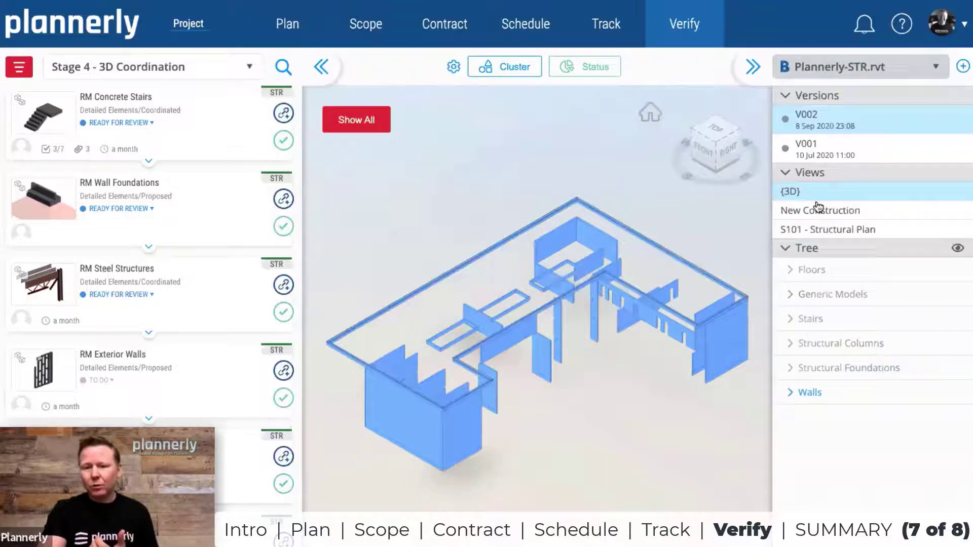
click(835, 231)
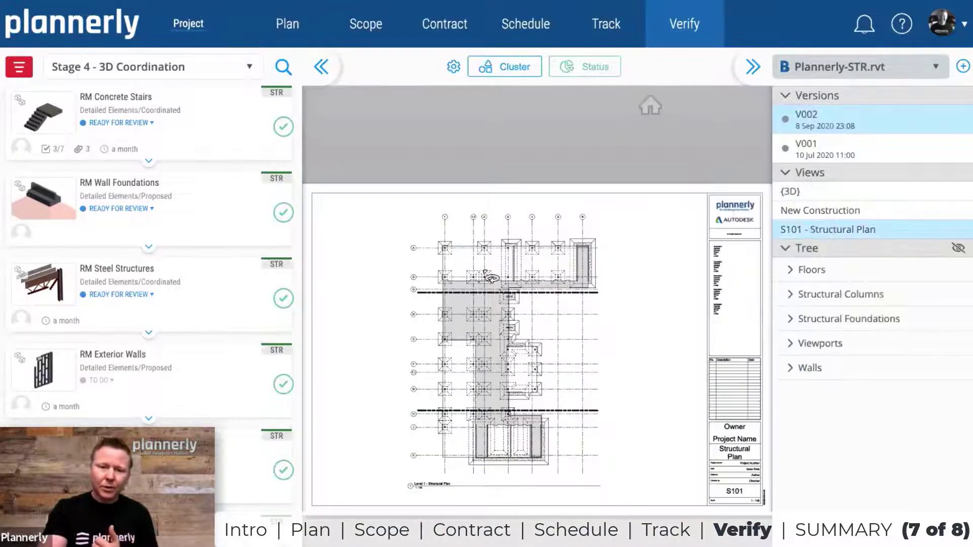
scroll(489, 277, up, 5)
click(530, 362)
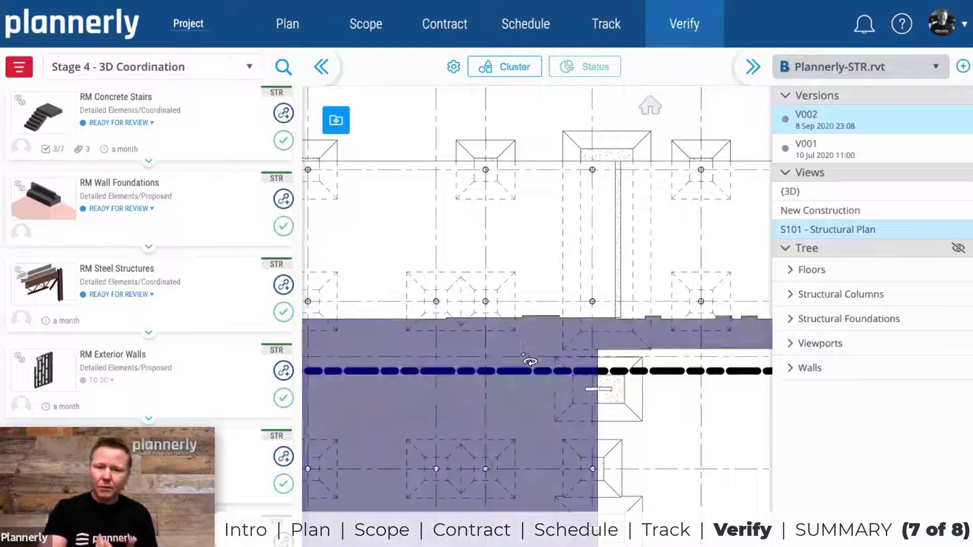
click(818, 191)
Step: Set version V002's status to Shared and save
mouse_move(797, 122)
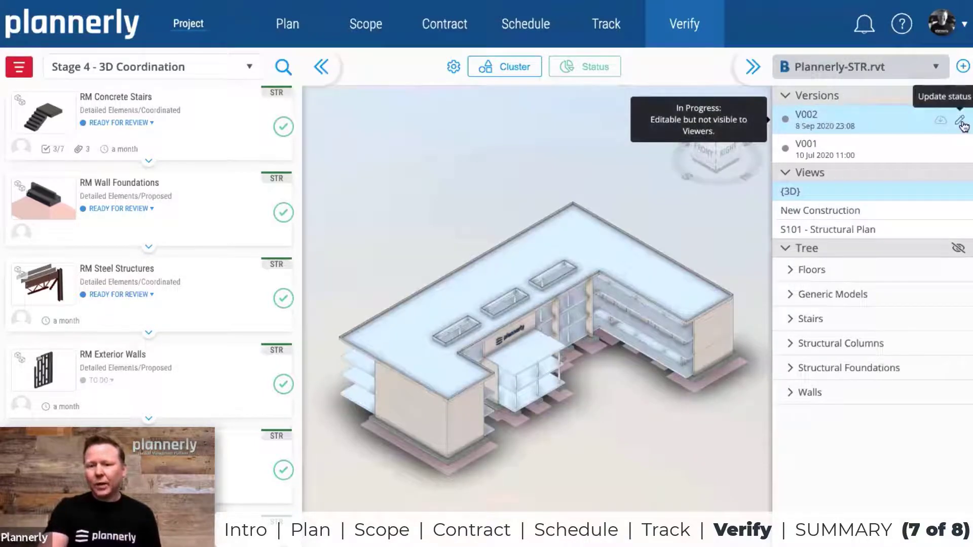
click(961, 124)
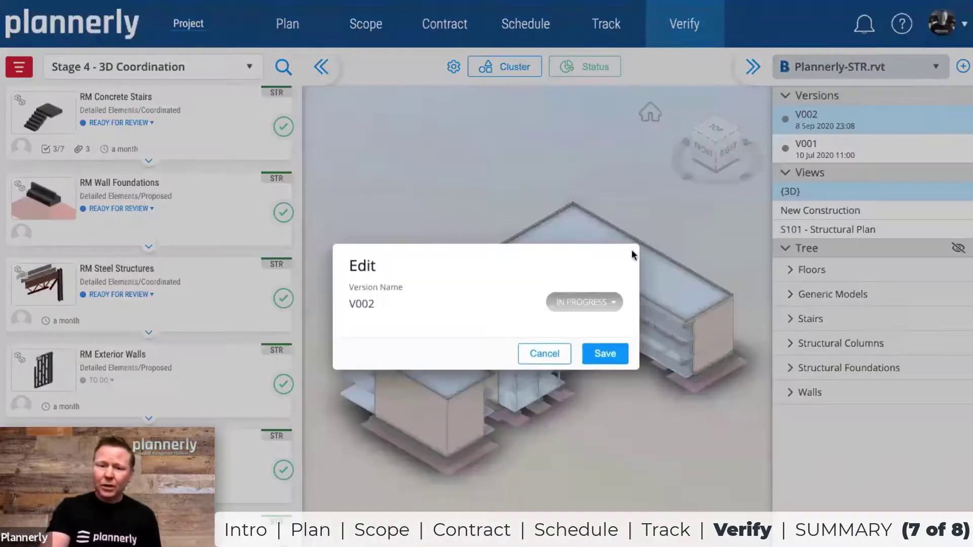
click(574, 301)
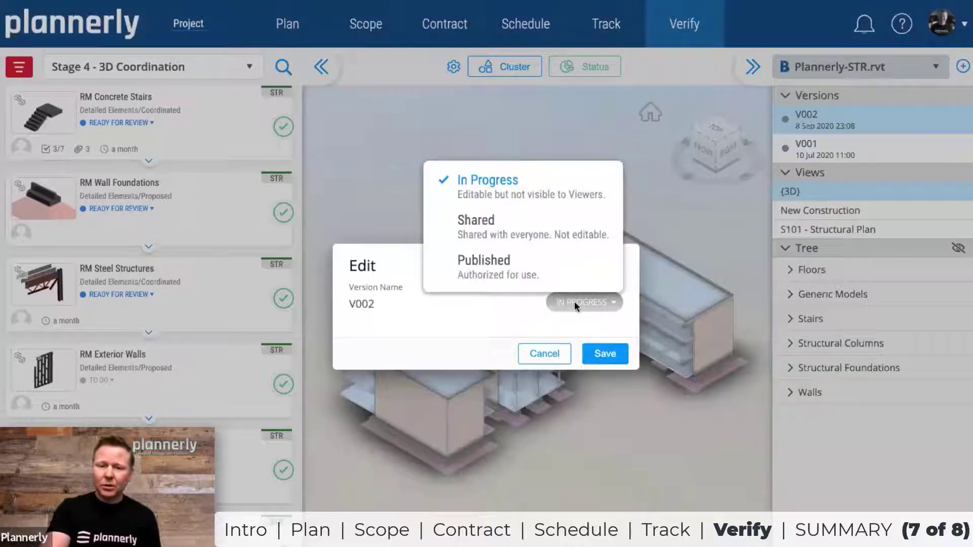
click(517, 228)
click(605, 353)
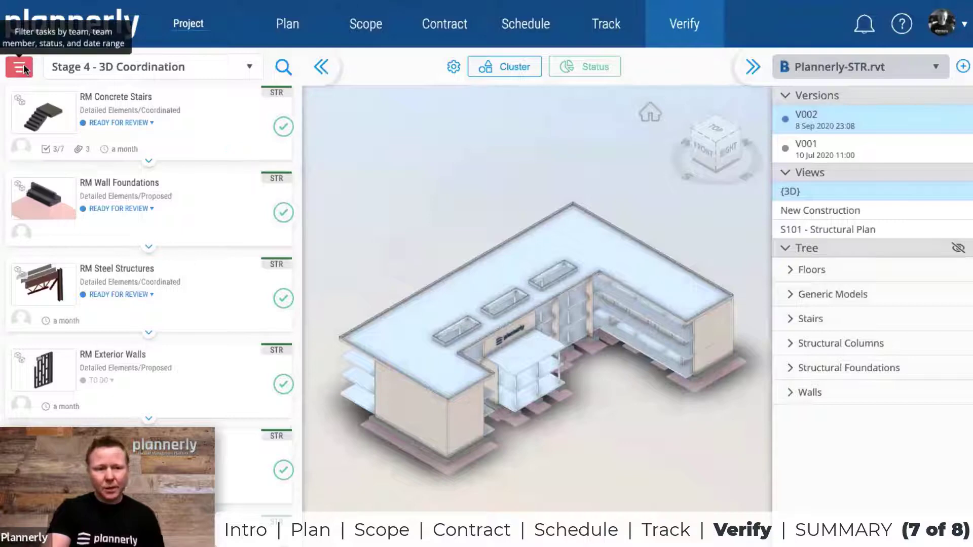
Step: Filter the task list to Status Ready for Review
click(24, 63)
click(87, 250)
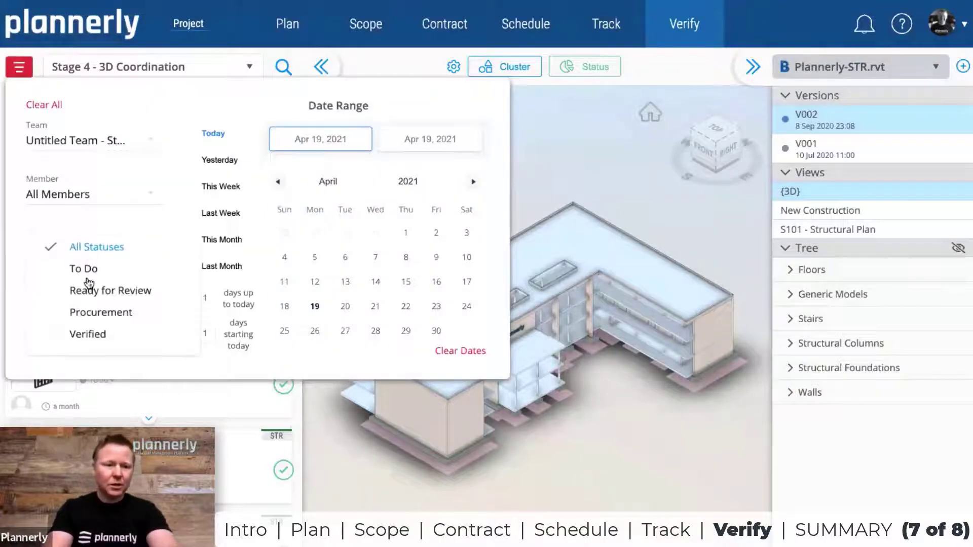
click(129, 290)
click(460, 351)
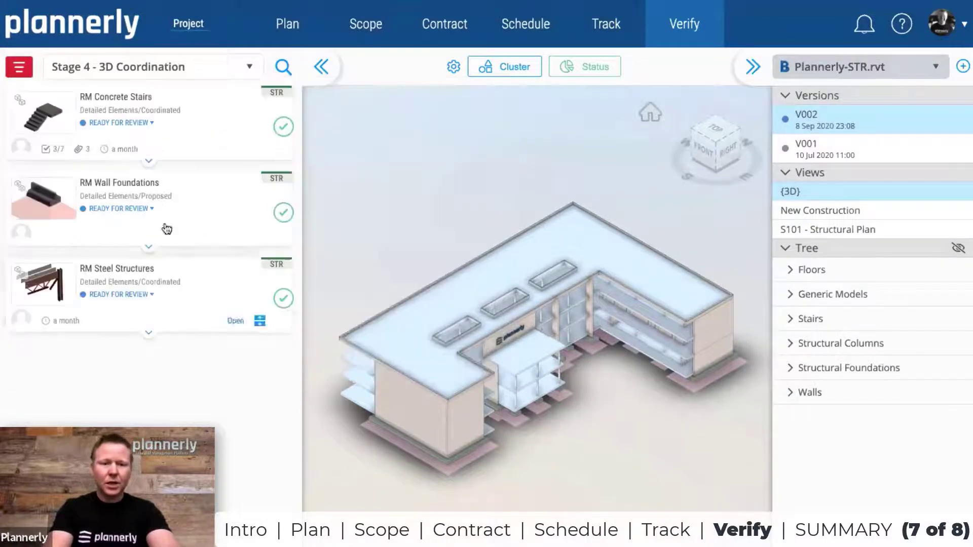
Step: Link the stairs to RM Concrete Stairs and the structural foundations to RM Wall Foundations
click(818, 319)
click(284, 113)
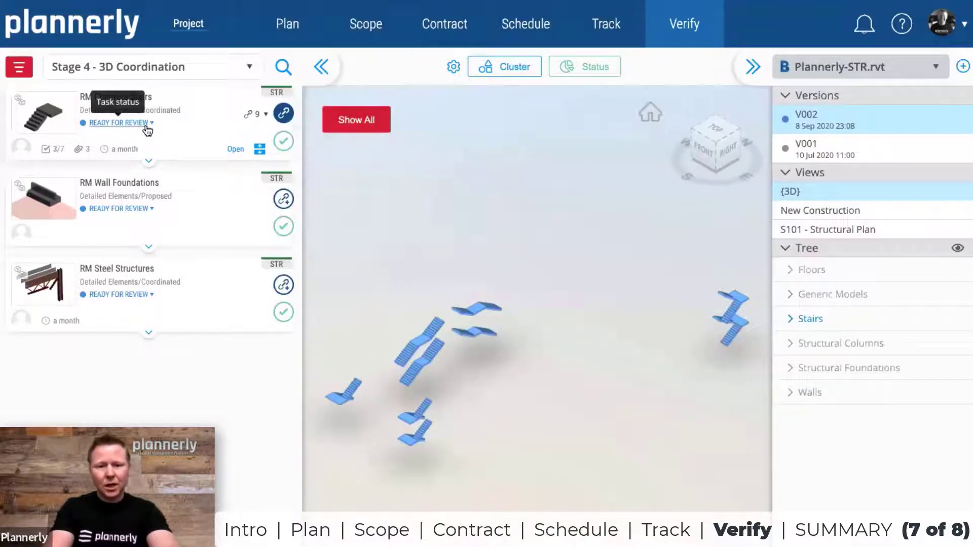
click(845, 368)
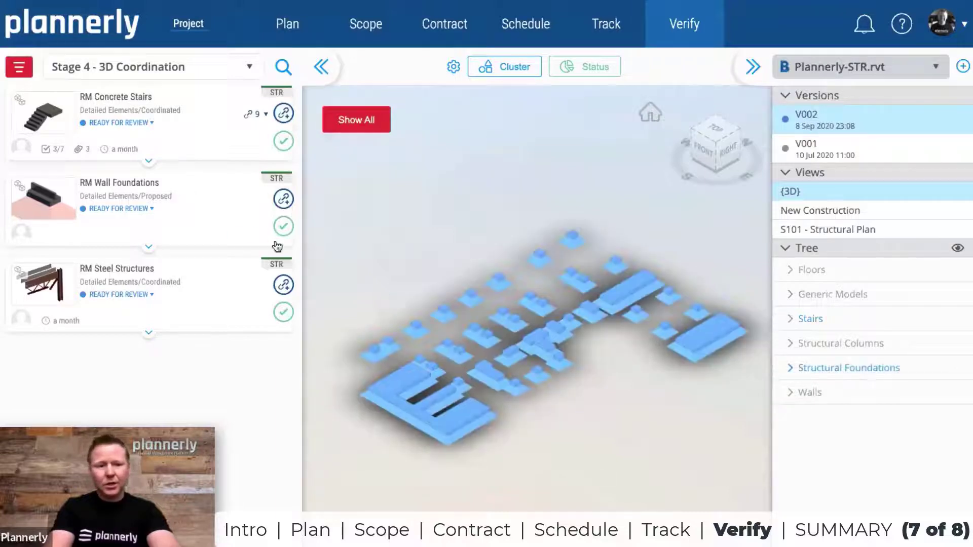
click(284, 199)
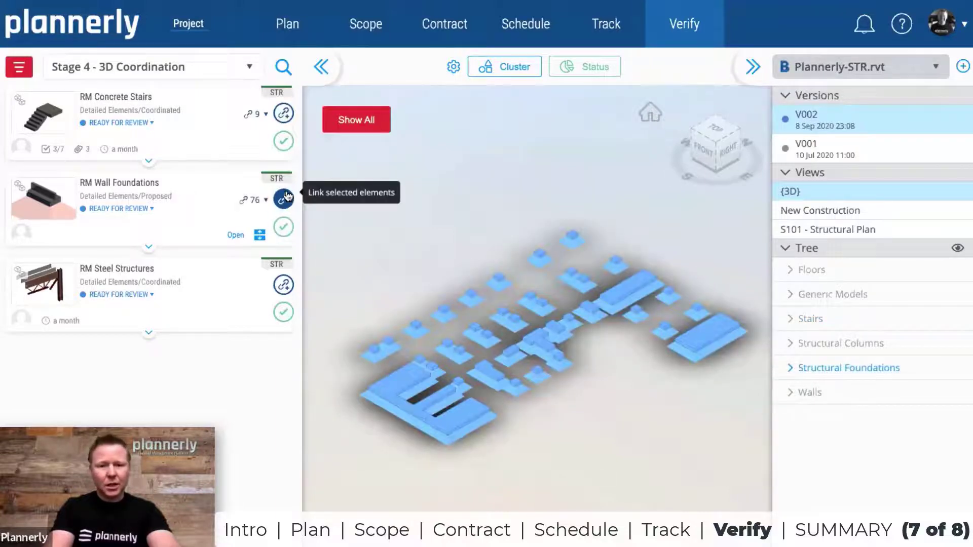
Step: Review the stairs and foundations linked to each task, then collapse the model browser
click(167, 129)
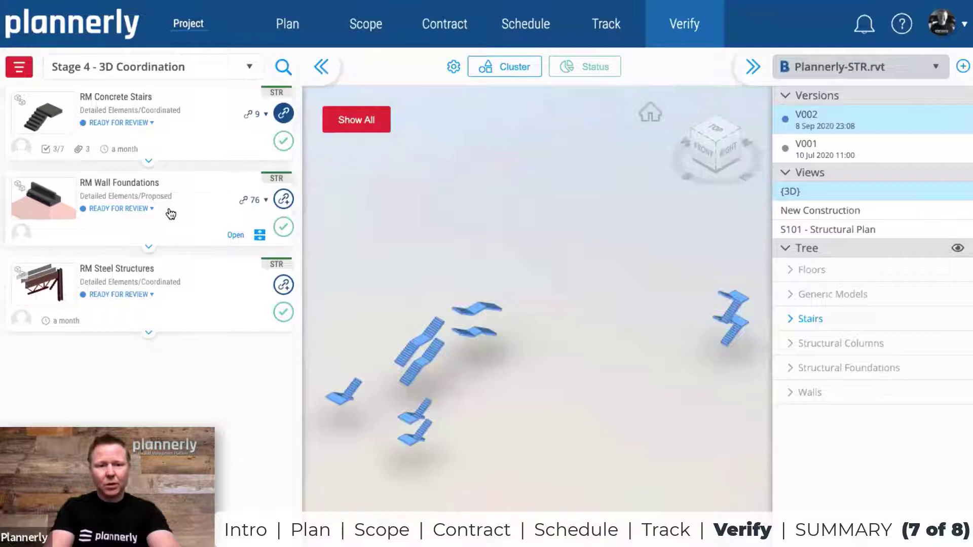
click(171, 213)
click(172, 131)
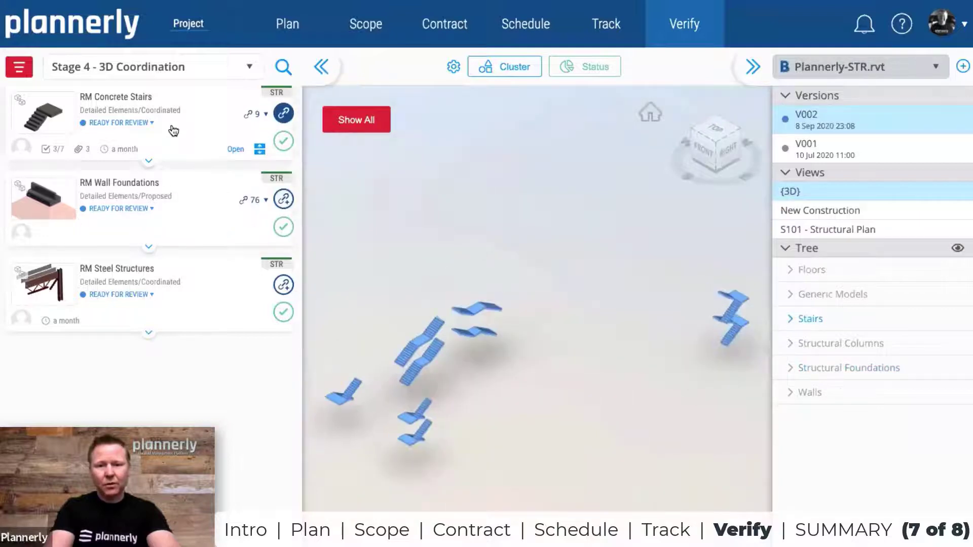
click(753, 66)
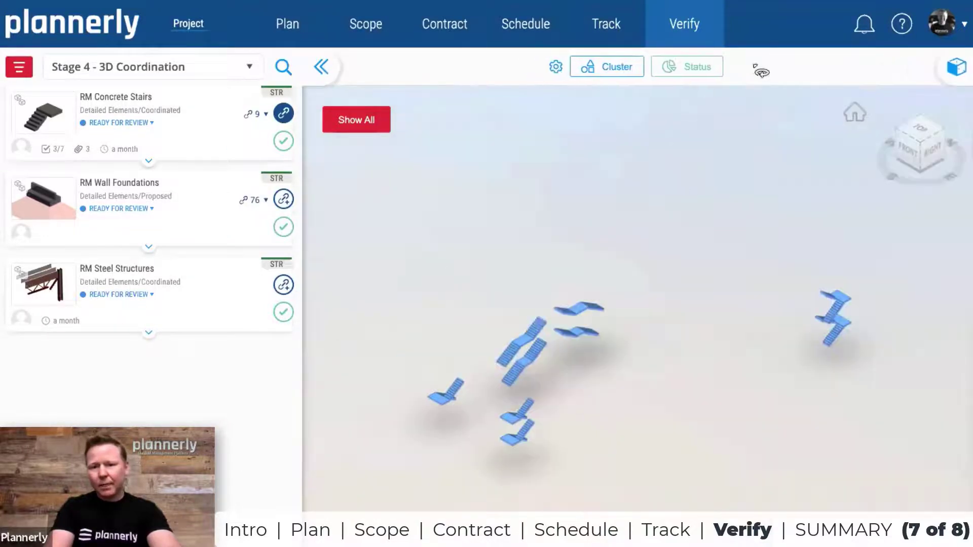
Step: Colour elements by task status, reposition the status chart, and show the whole building
click(687, 69)
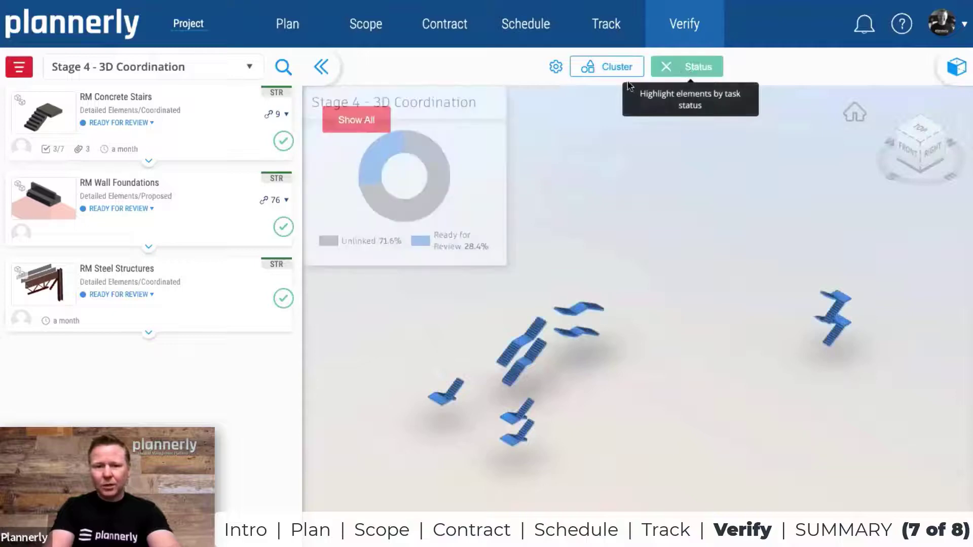
drag(441, 100, 497, 230)
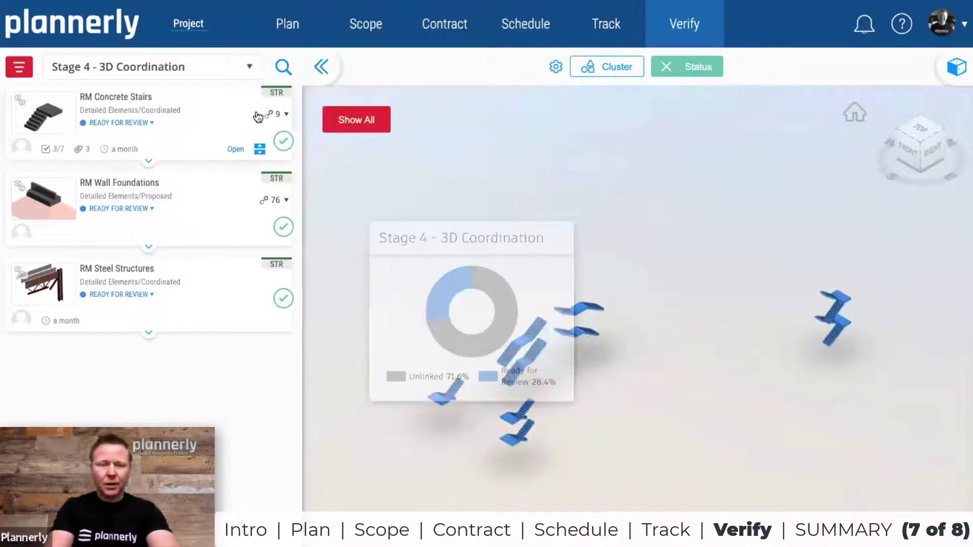
mouse_move(446, 292)
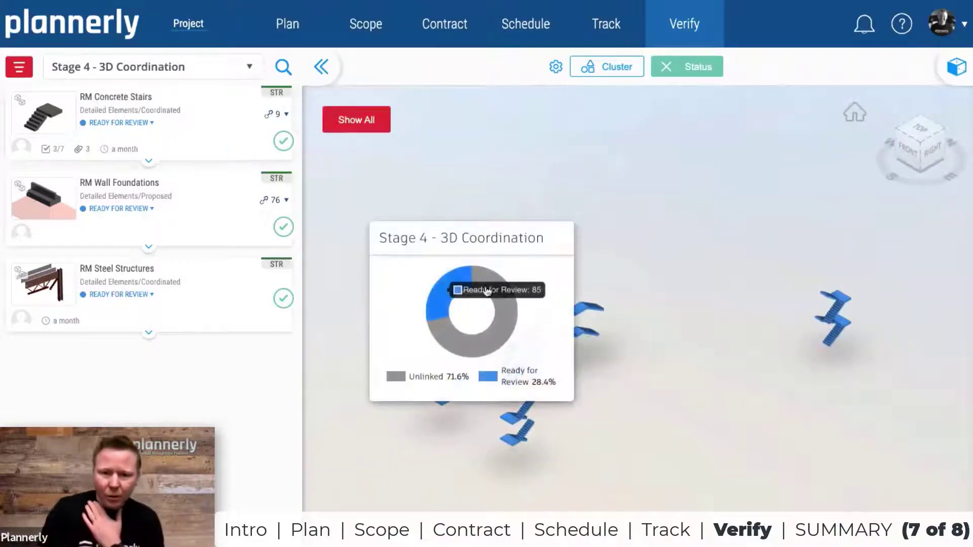
click(377, 127)
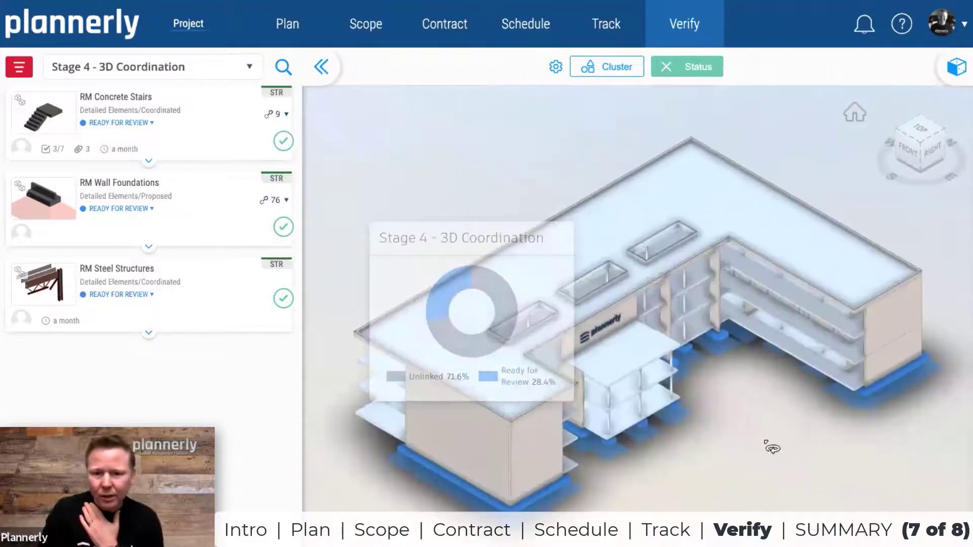
drag(771, 447, 634, 370)
drag(504, 235, 393, 343)
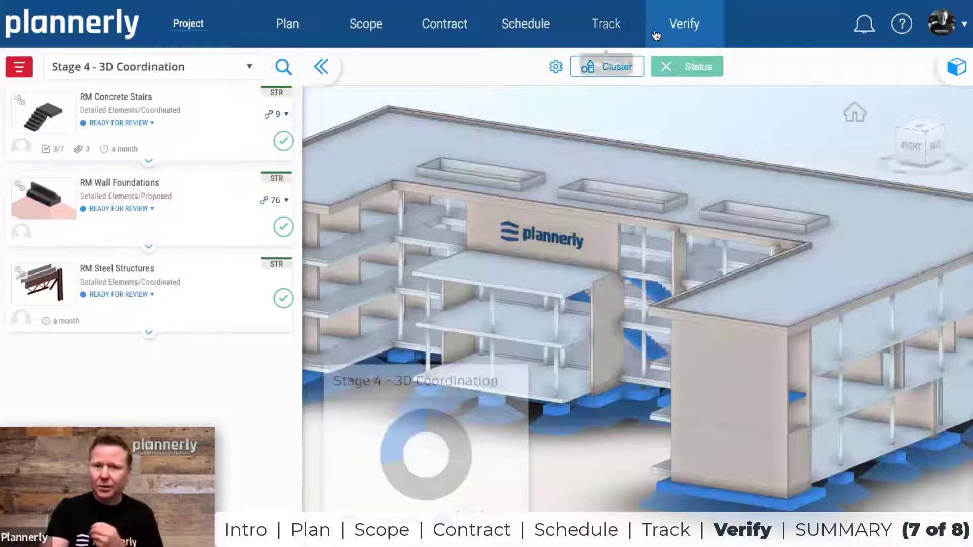
Step: Isolate RM Concrete Stairs elements as a Stairs cluster and inspect one stair flight's properties
click(180, 118)
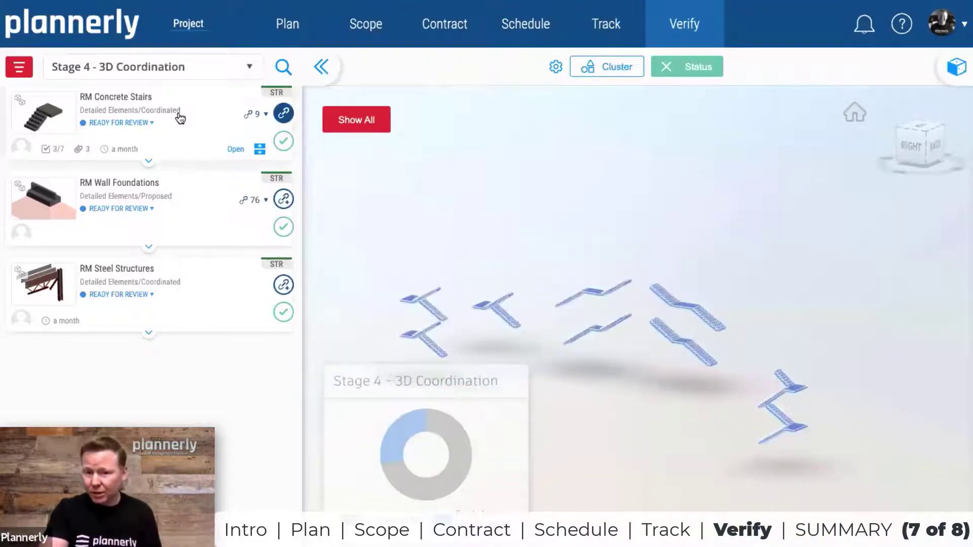
click(598, 68)
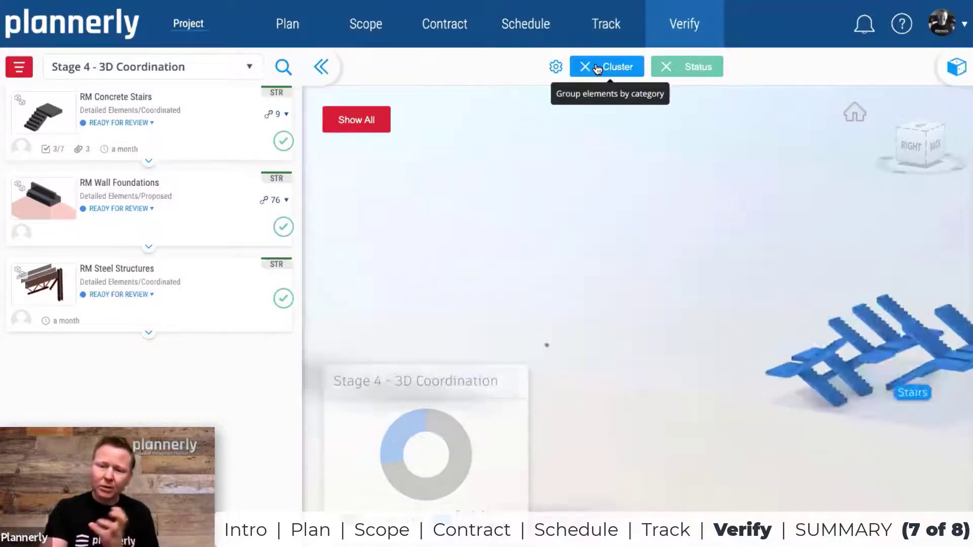
drag(625, 355, 679, 327)
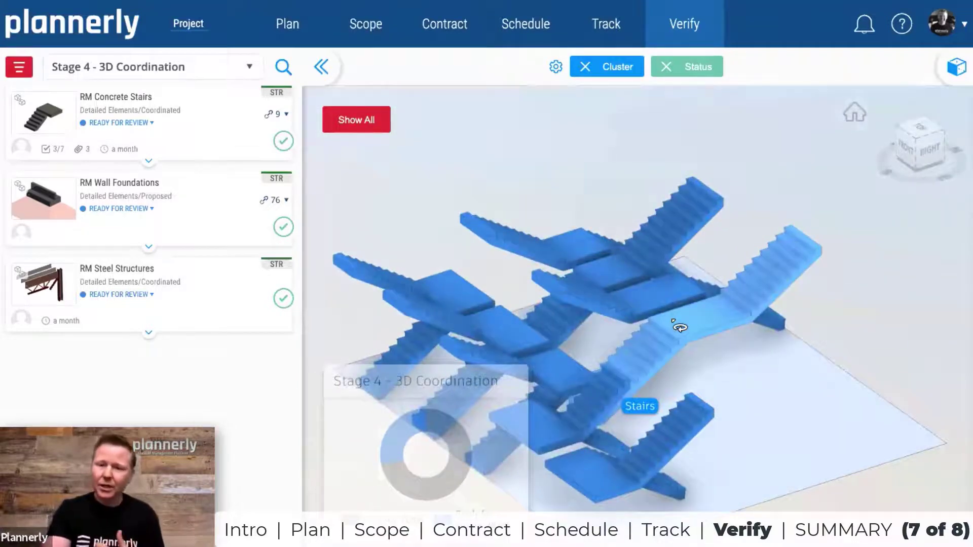
click(705, 326)
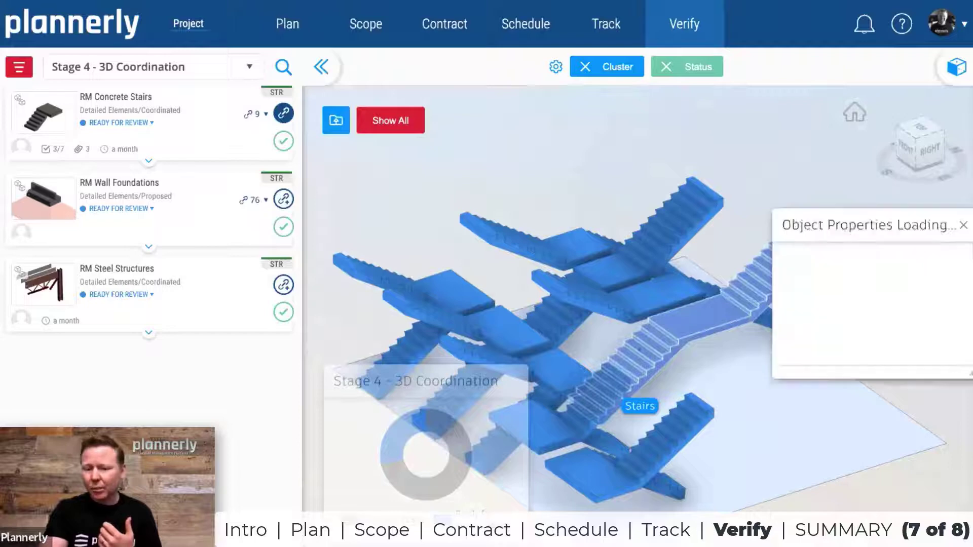
scroll(864, 419, down, 5)
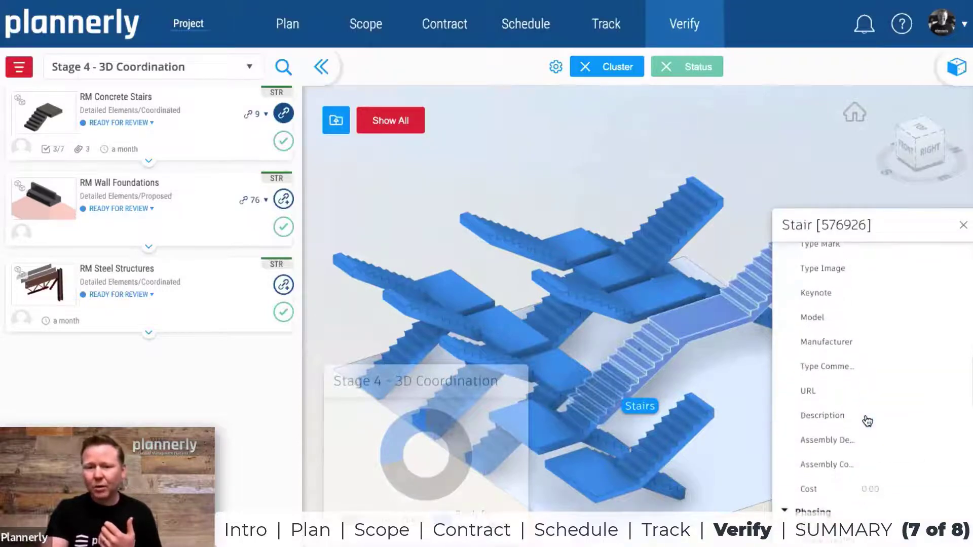
scroll(867, 420, up, 5)
click(963, 225)
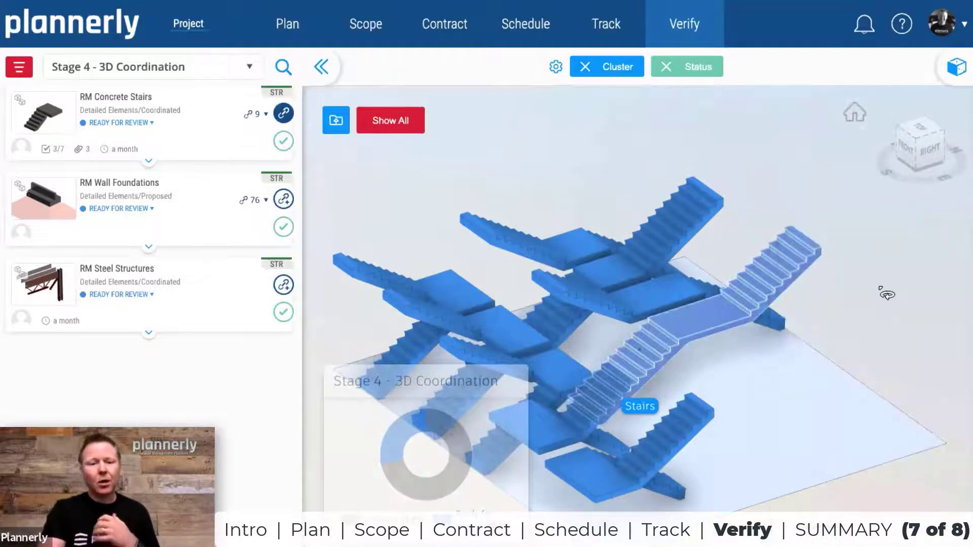
click(886, 294)
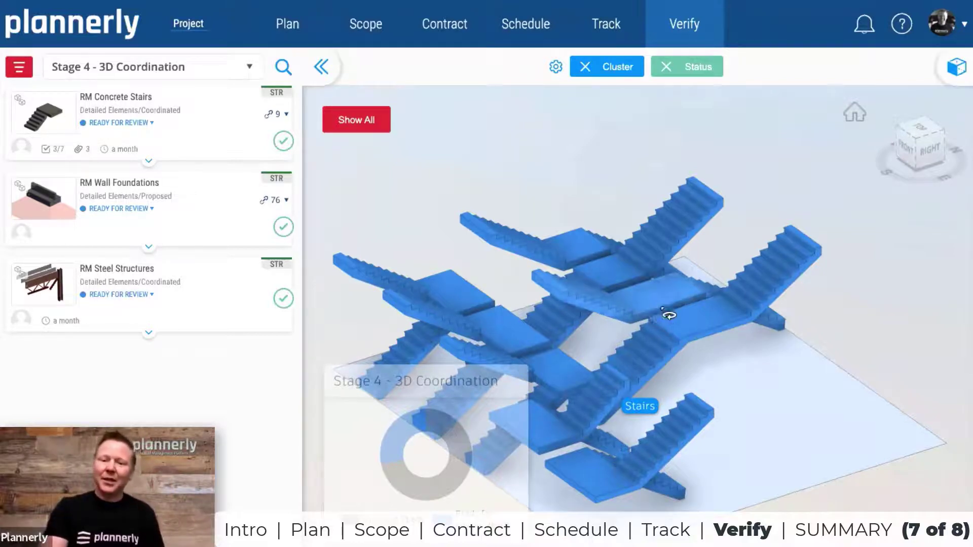
Step: Verify the RM Concrete Stairs task, then show the whole building without clustering
drag(667, 315, 599, 186)
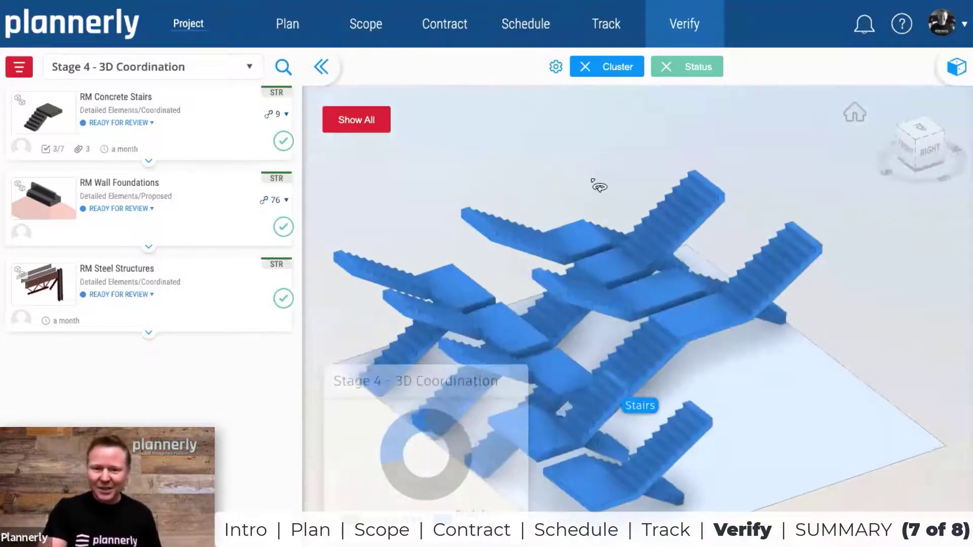
click(283, 143)
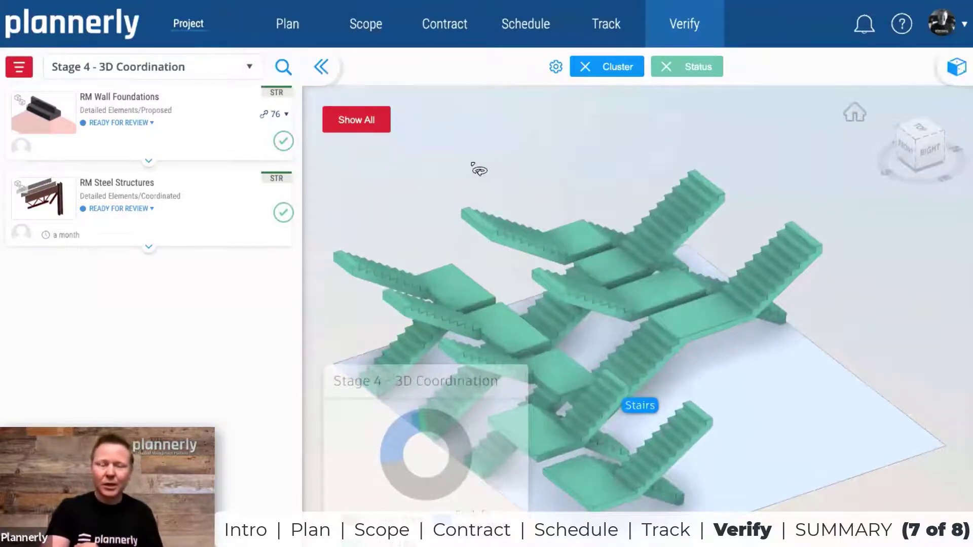
click(373, 120)
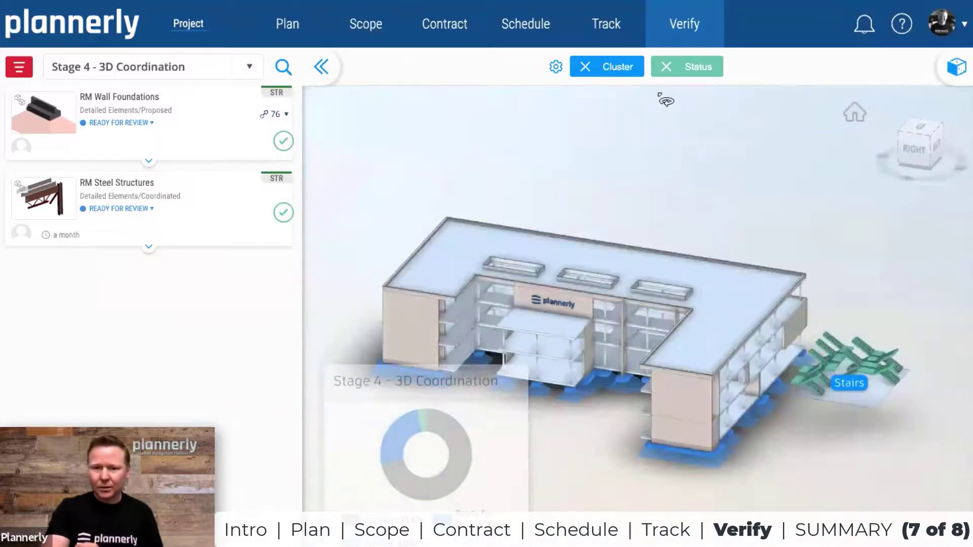
click(592, 69)
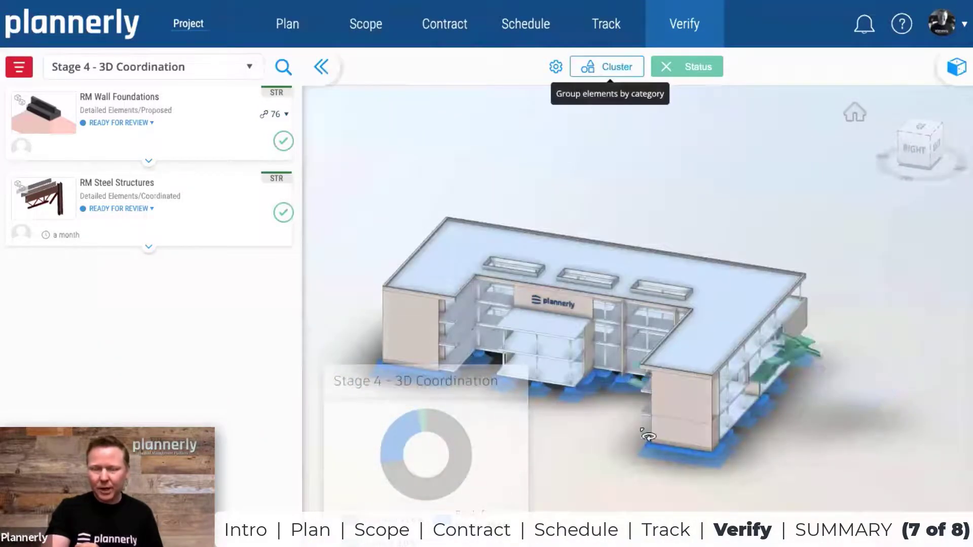
drag(683, 432, 655, 408)
Step: Use the status chart slices to isolate verified stairs and ready-for-review foundations
click(423, 423)
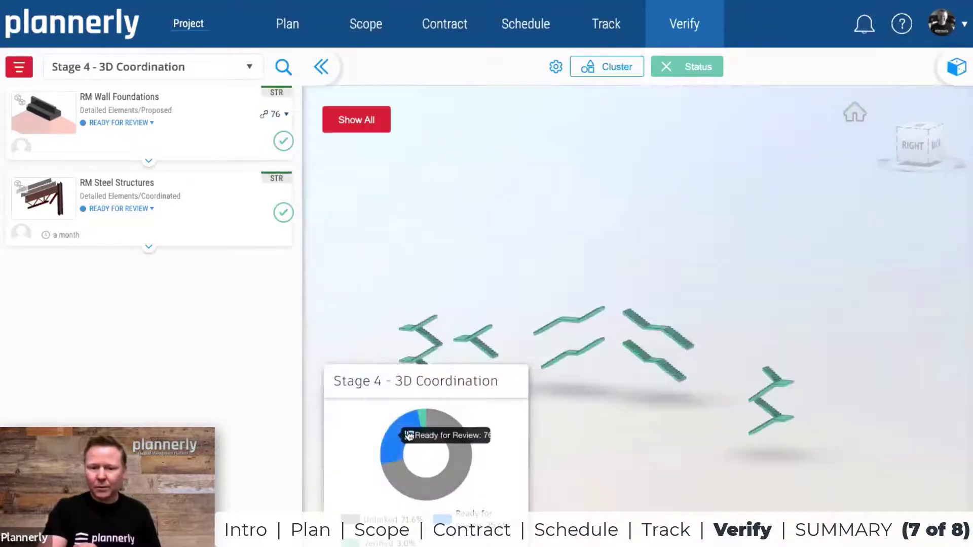
click(418, 422)
click(421, 422)
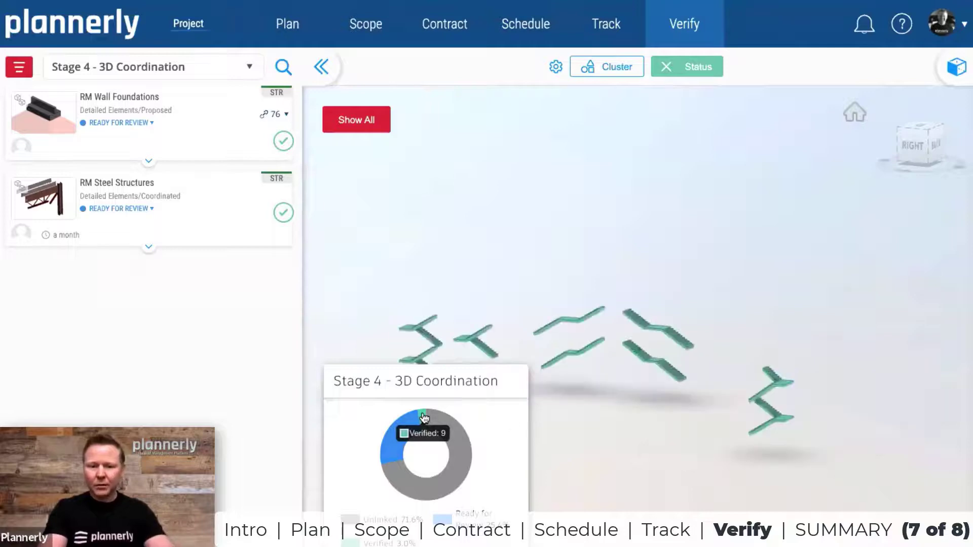
click(394, 443)
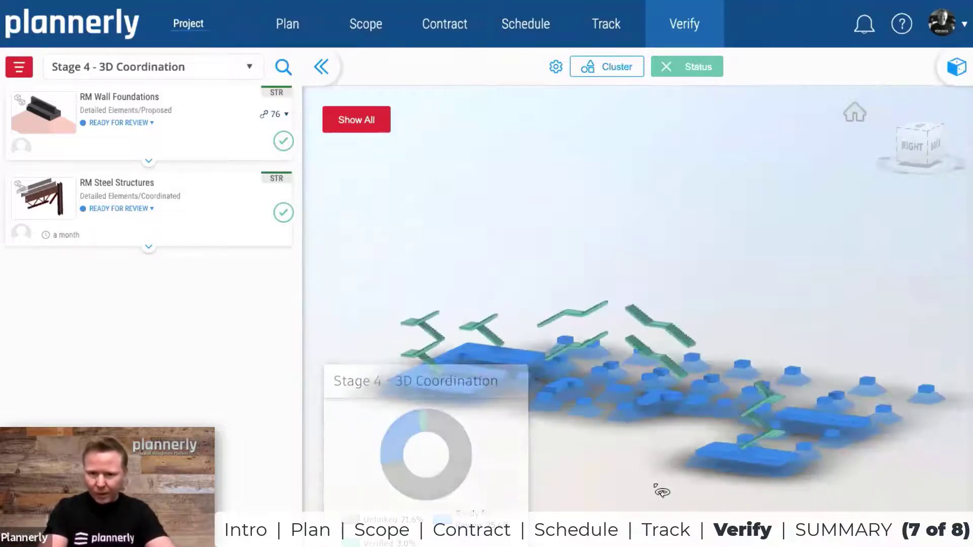
scroll(671, 458, up, 10)
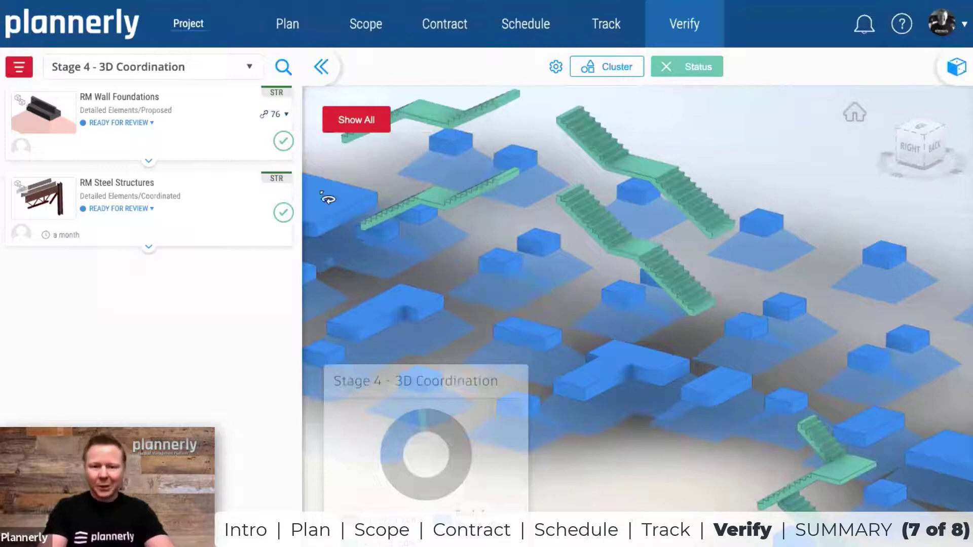
Step: Verify RM Wall Foundations and RM Steel Structures, then hide the task list and show all
click(283, 143)
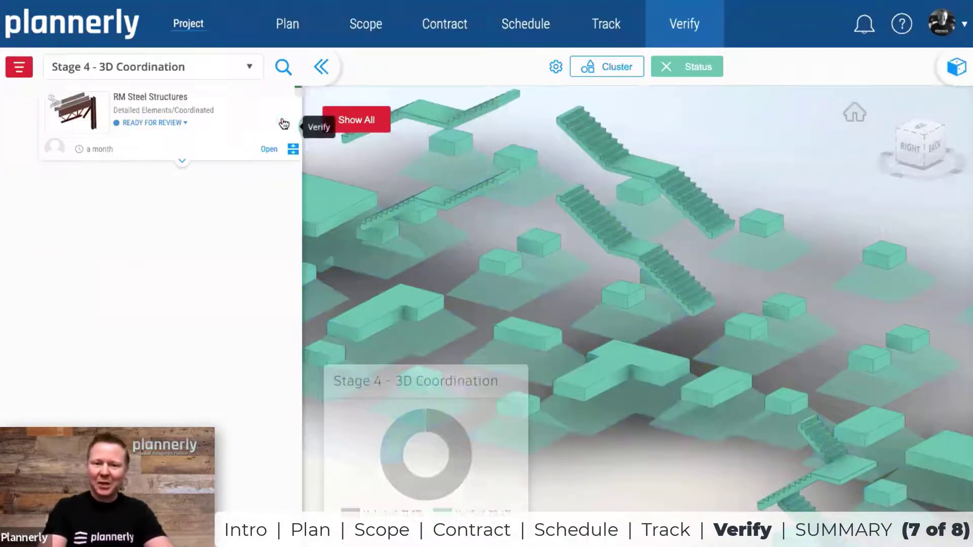
click(282, 123)
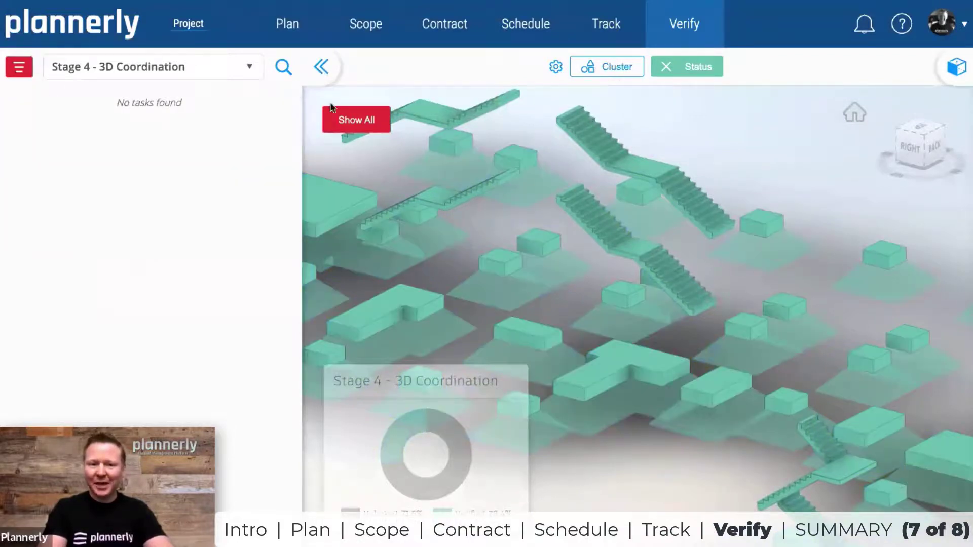
click(321, 66)
click(50, 120)
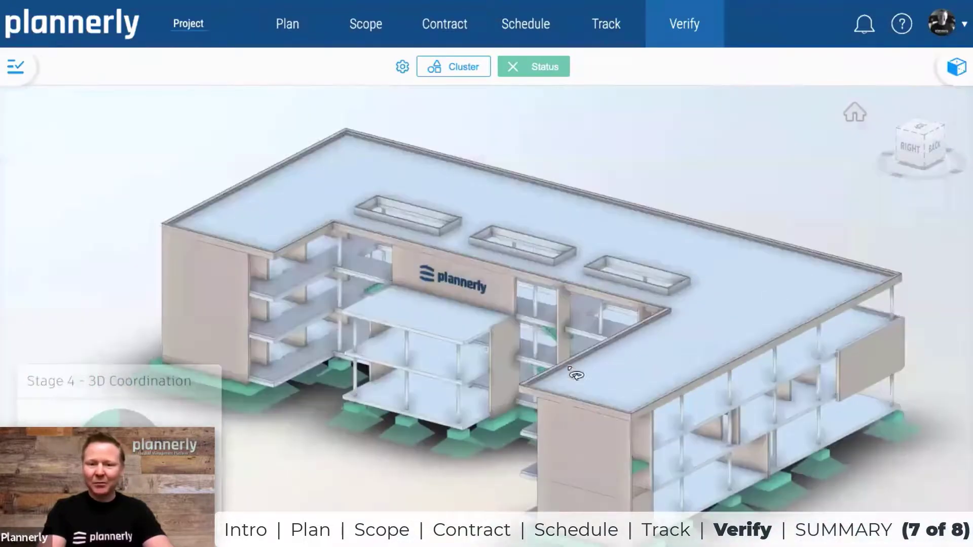
drag(576, 374, 837, 231)
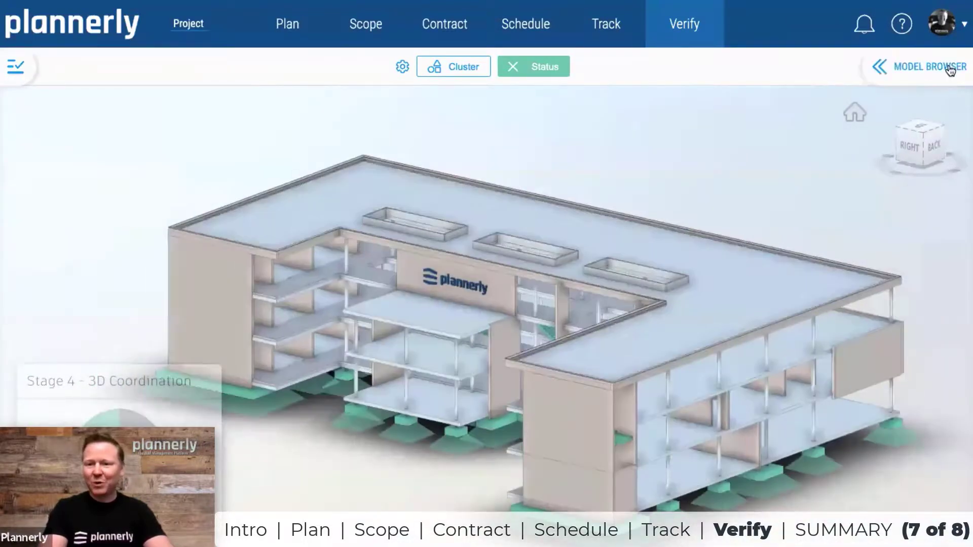
Step: Change Plannerly-STR.rvt version V002 from Shared to Published and save
click(956, 66)
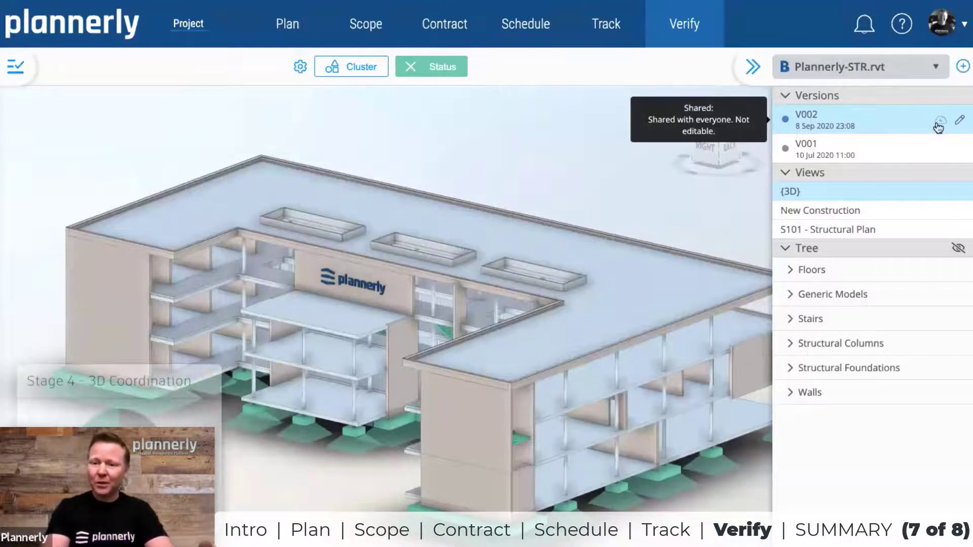
click(959, 121)
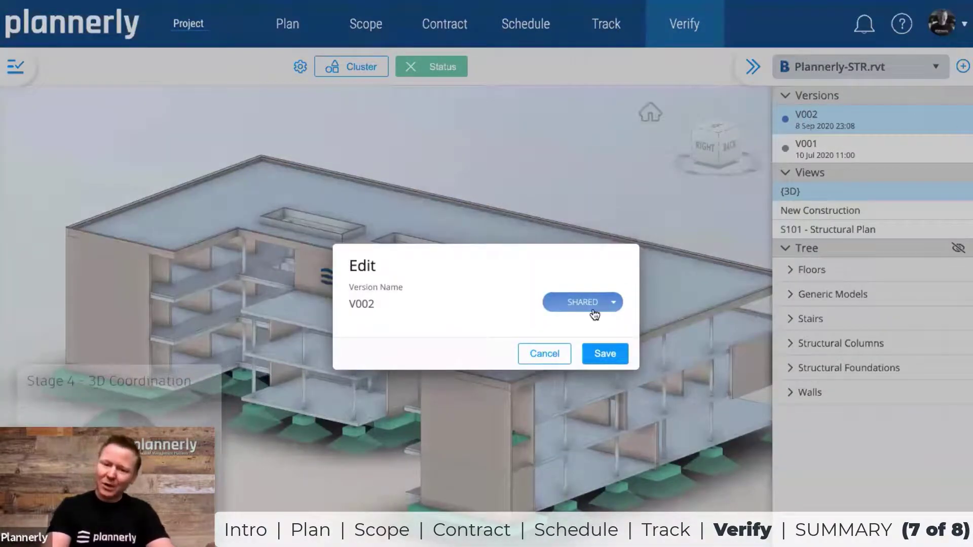
click(603, 298)
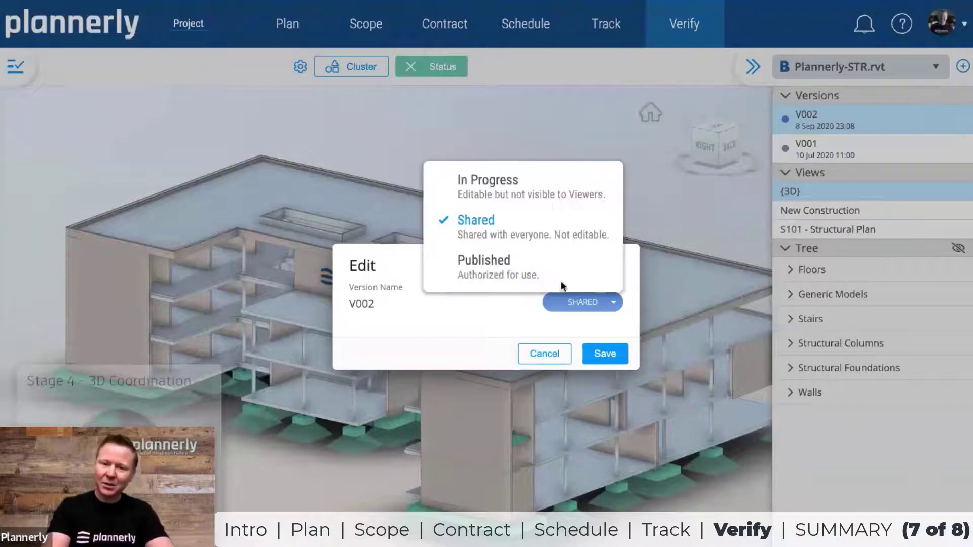
click(516, 261)
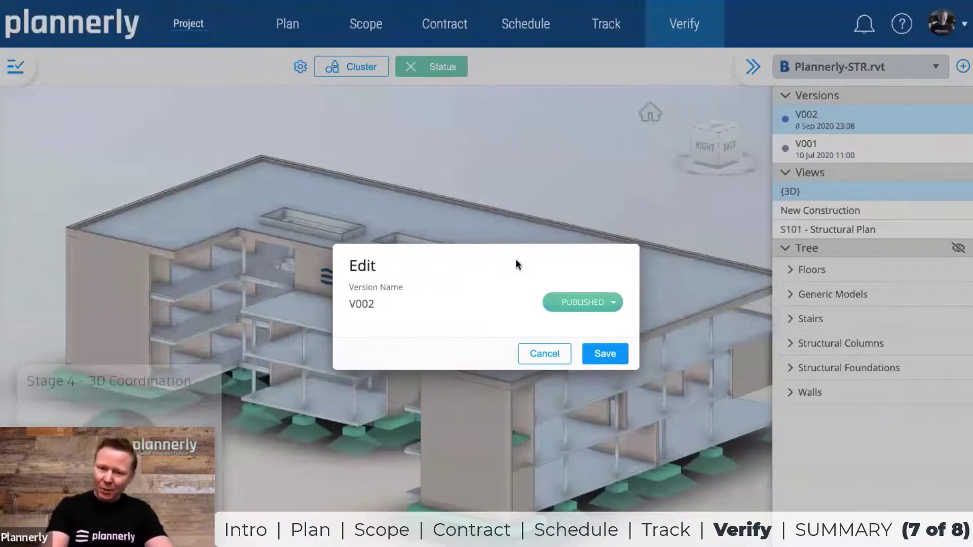
click(599, 354)
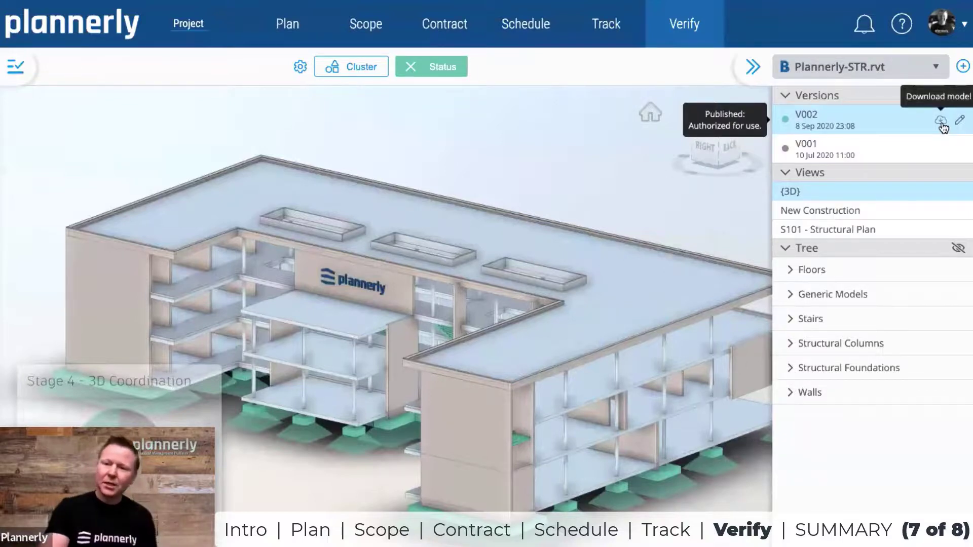
Step: Collapse the Model Browser and orbit the full verified structural building
click(753, 67)
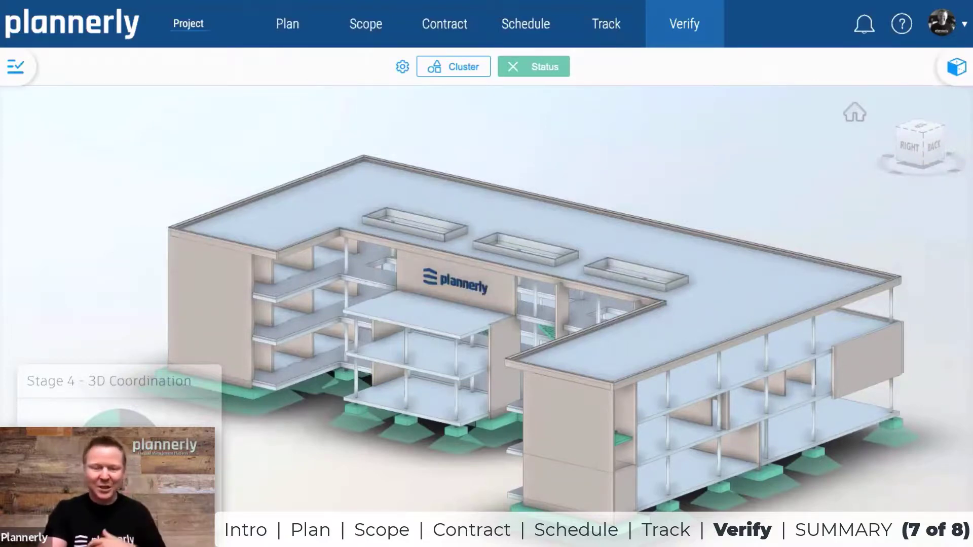
drag(332, 402, 558, 201)
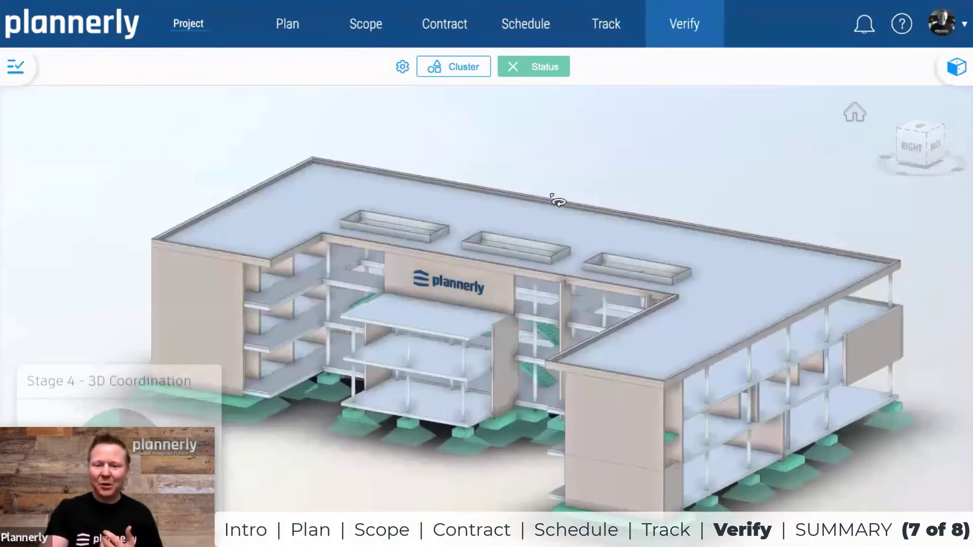